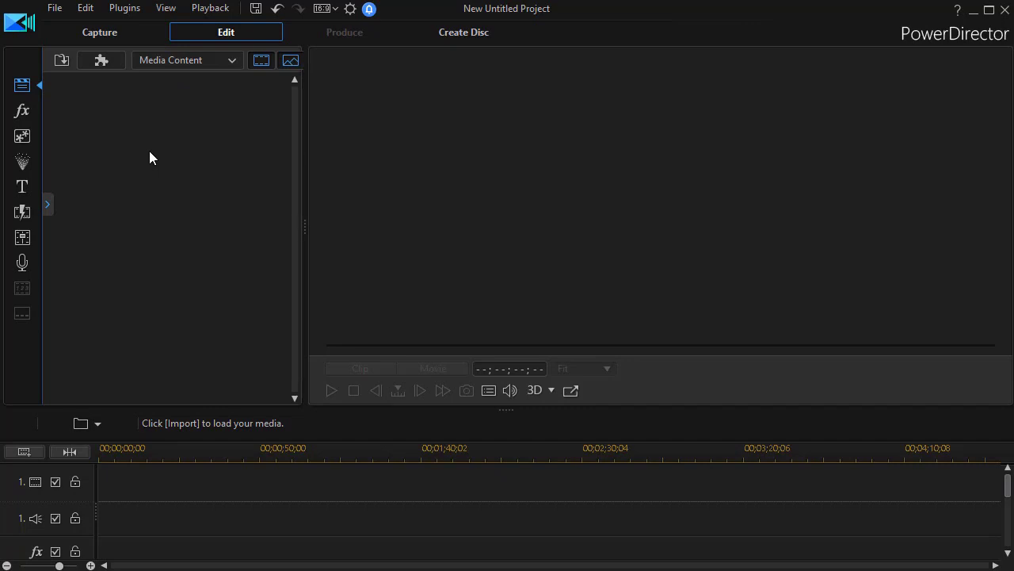
Place the Board 1 project from My Projects at the start of video track 1
left_click(231, 61)
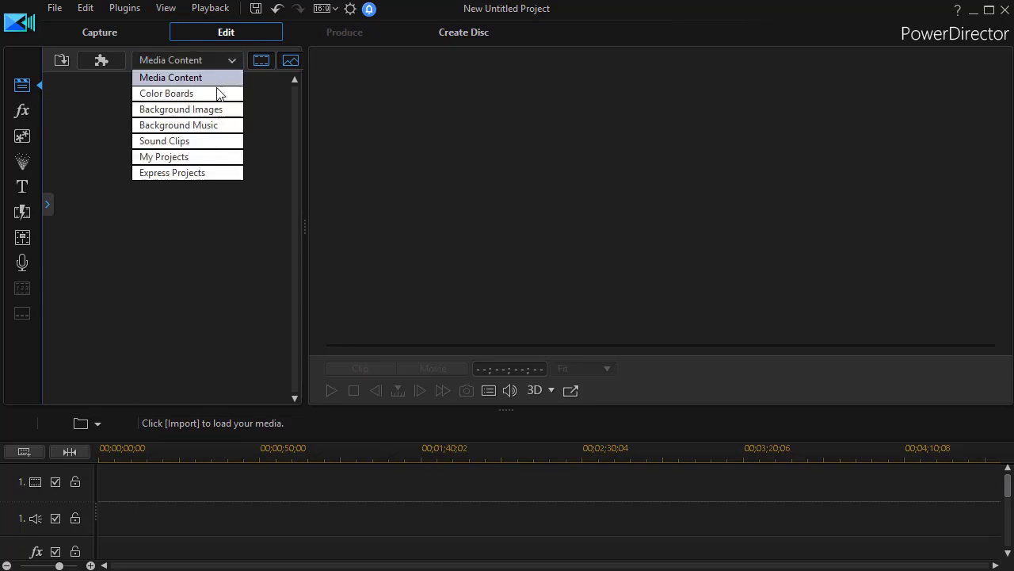
left_click(212, 156)
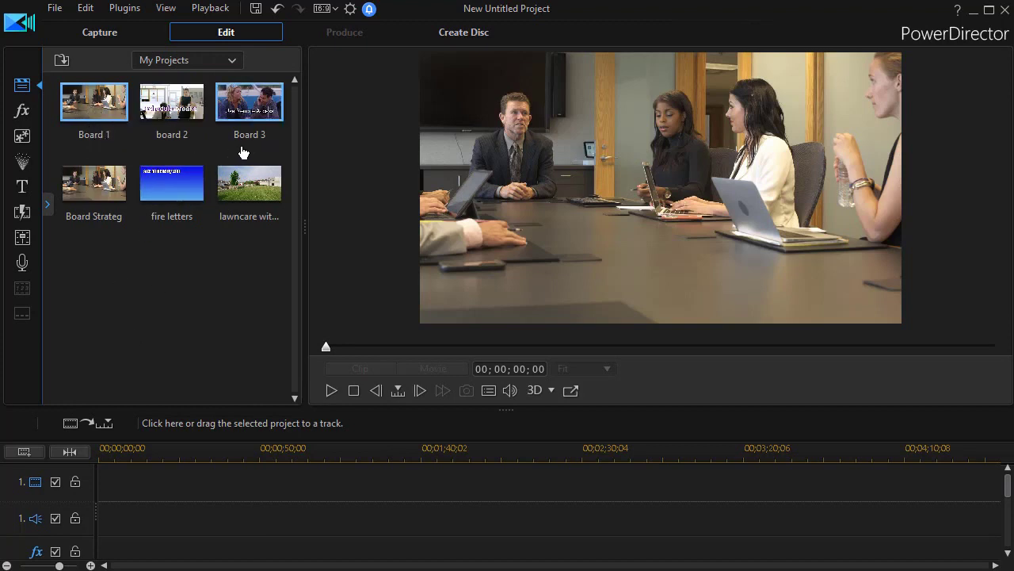
left_click_drag(79, 103, 92, 482)
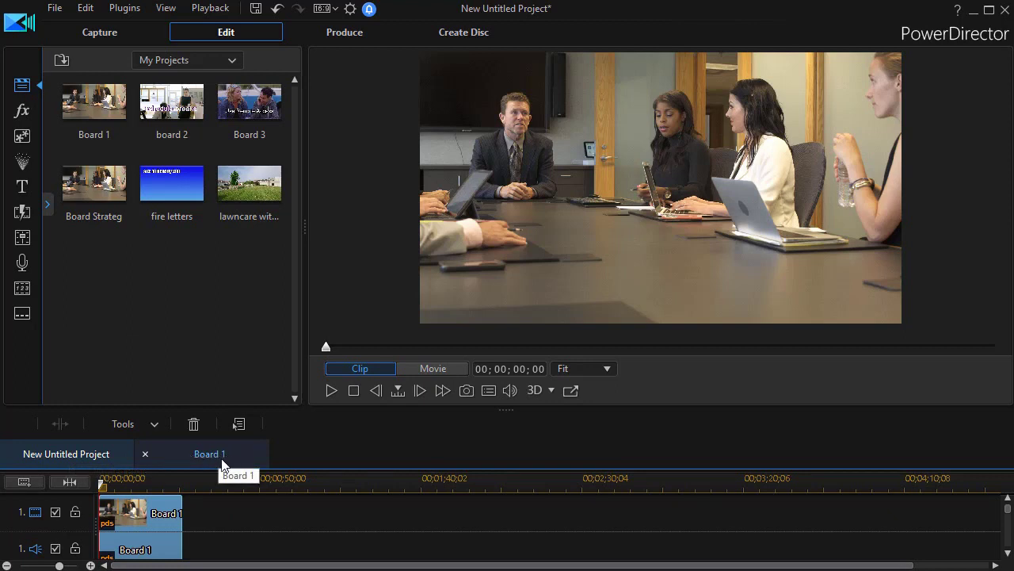
Preview the whole movie in Movie mode, then stop playback
left_click(420, 369)
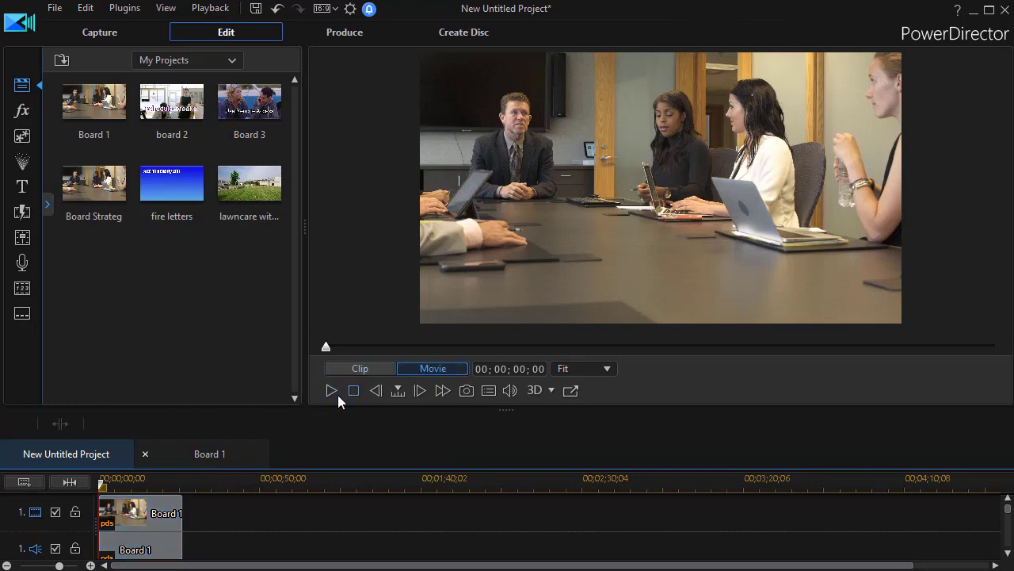
left_click(331, 390)
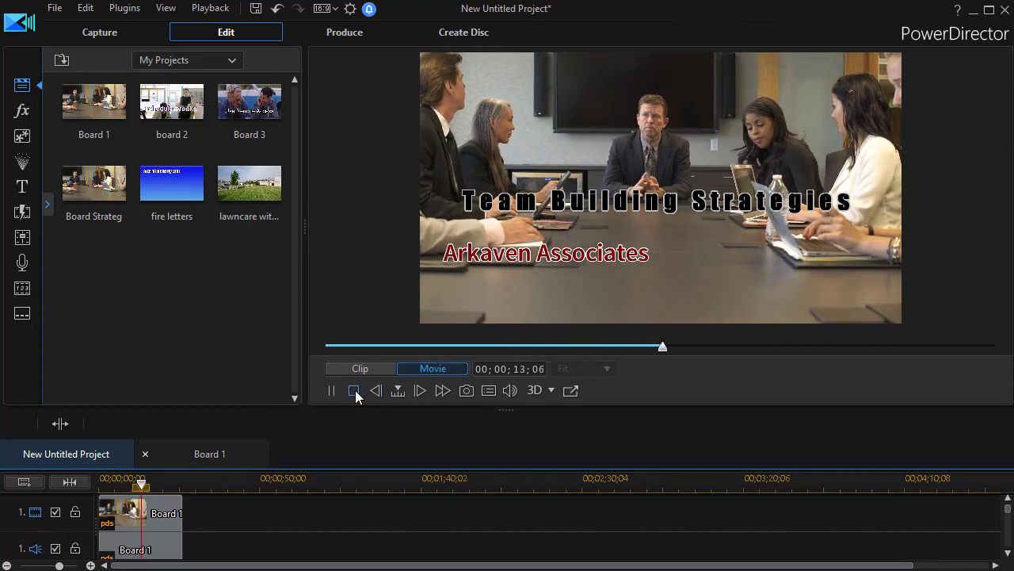
left_click(354, 390)
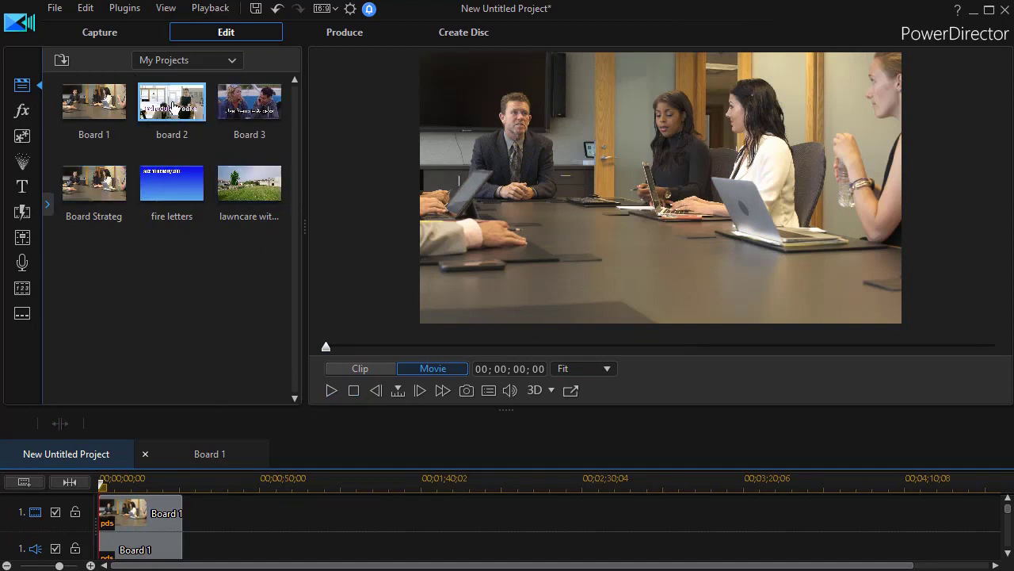
Add the board 2 project after Board 1 and preview the movie
left_click_drag(179, 111, 182, 507)
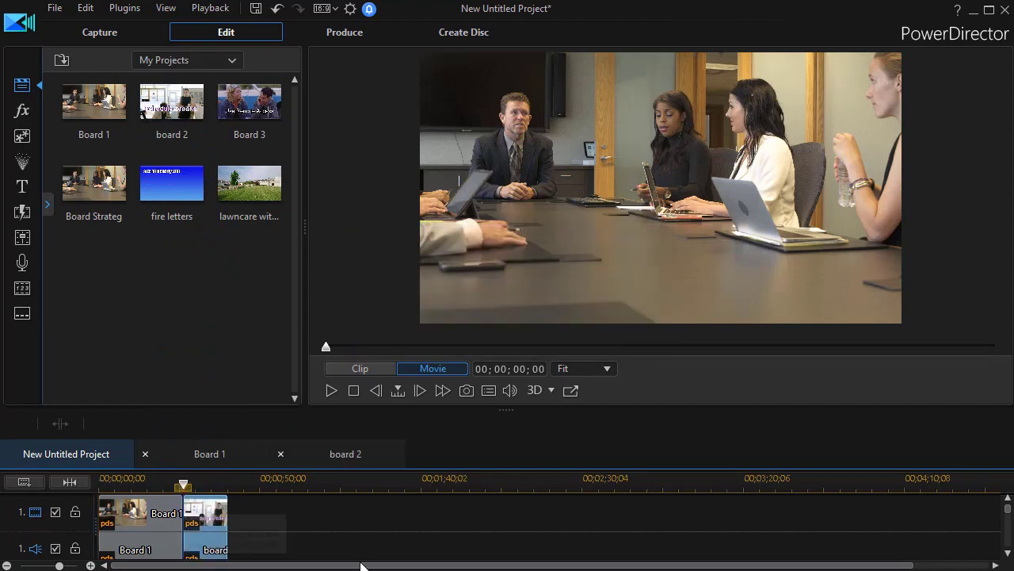
left_click(438, 370)
left_click(330, 390)
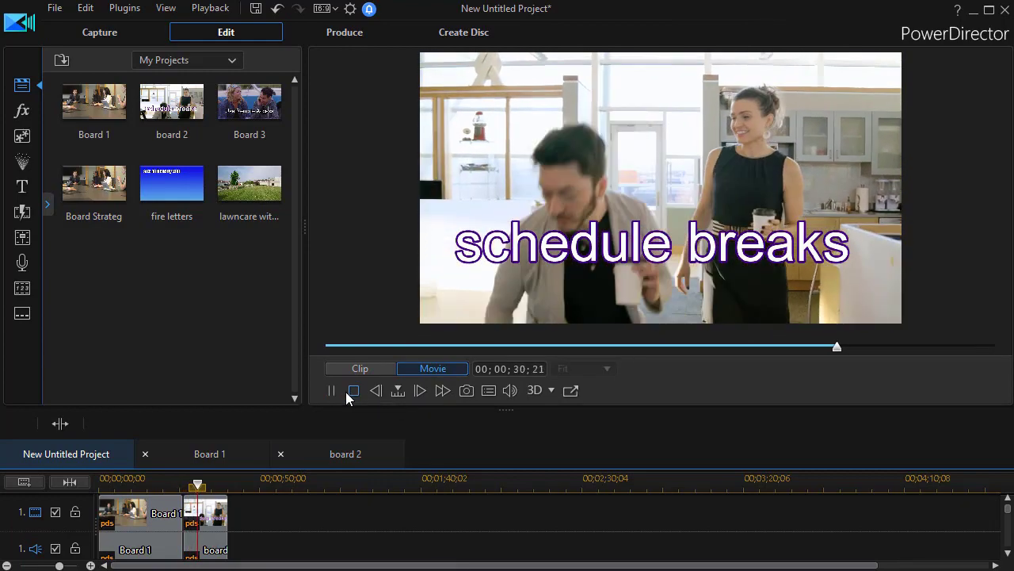
left_click(329, 390)
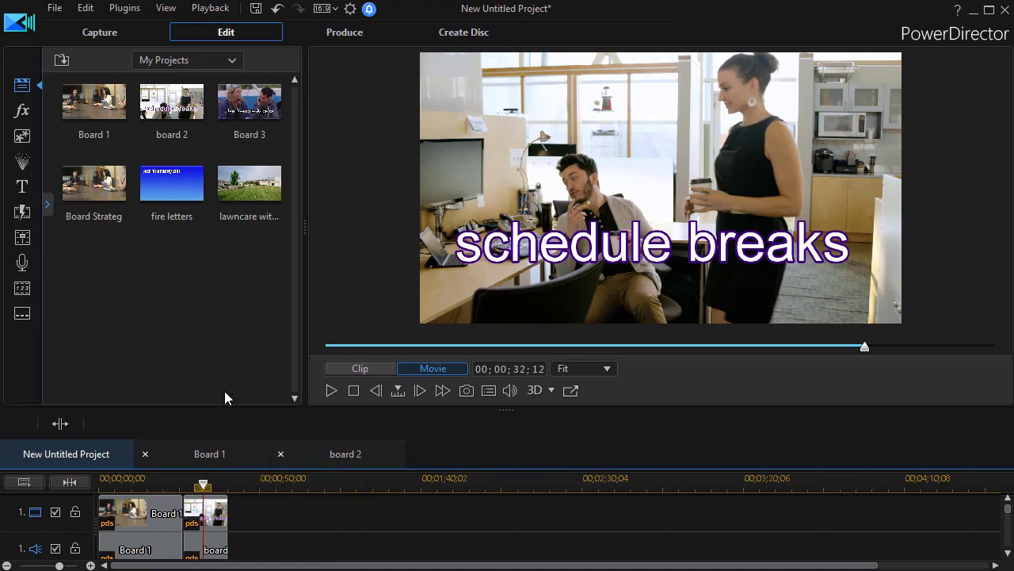
Add the Board 3 project after board 2 and preview its part of the movie
left_click_drag(247, 114, 226, 515)
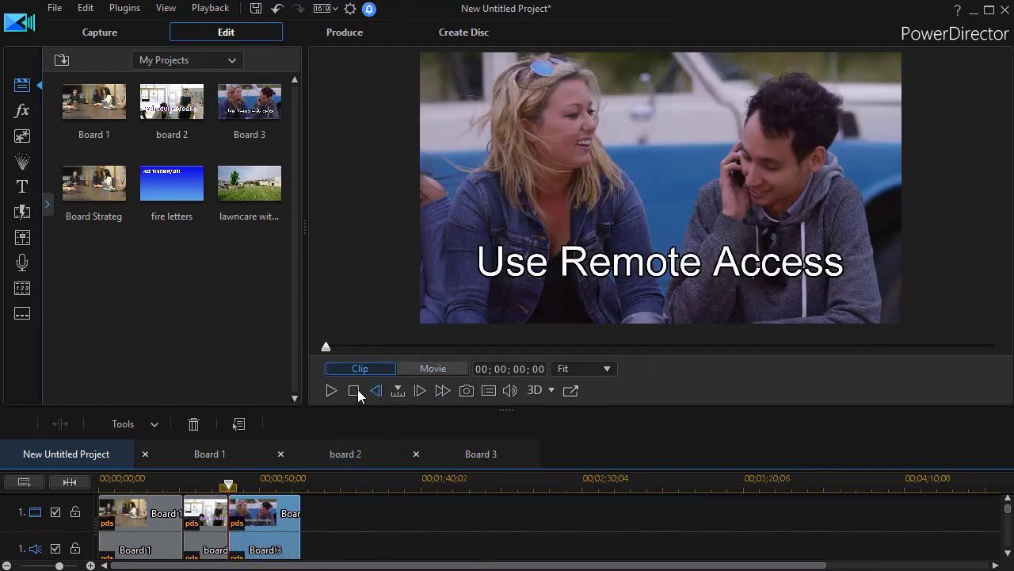
left_click(435, 370)
left_click(331, 390)
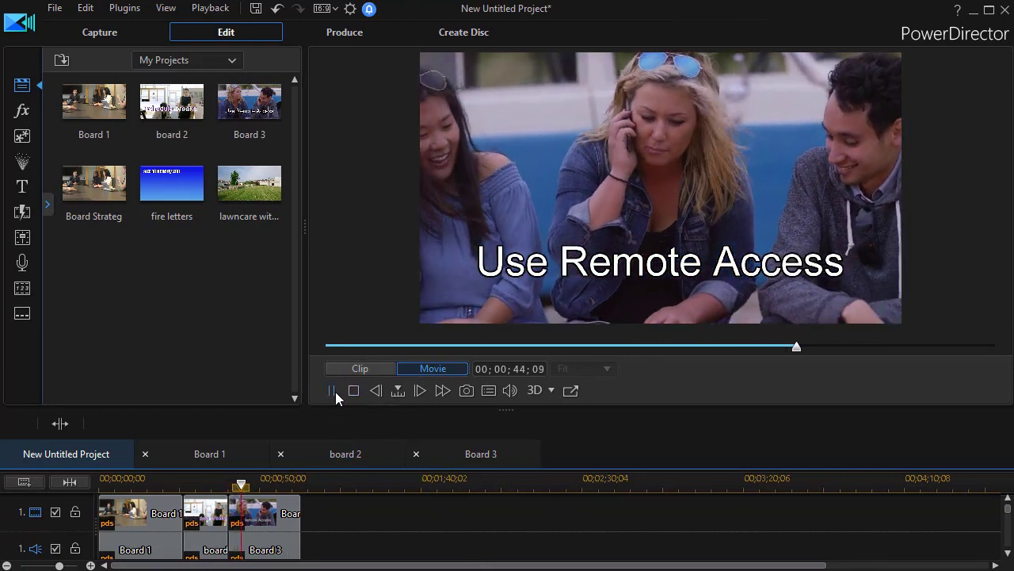
left_click(329, 390)
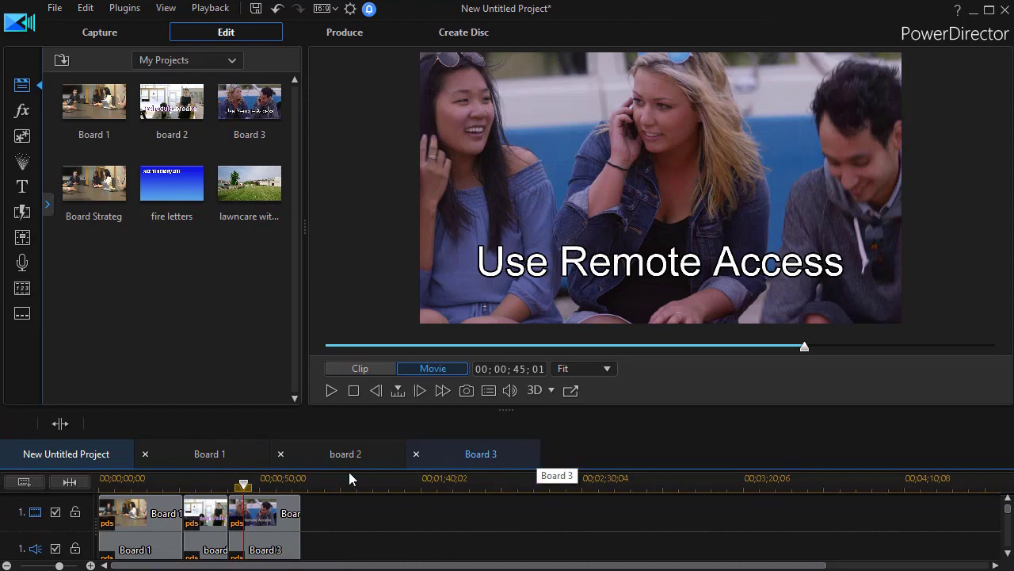
In the Board 1 project, inspect the meeting clip's picture-in-picture editor without changing it
left_click(213, 453)
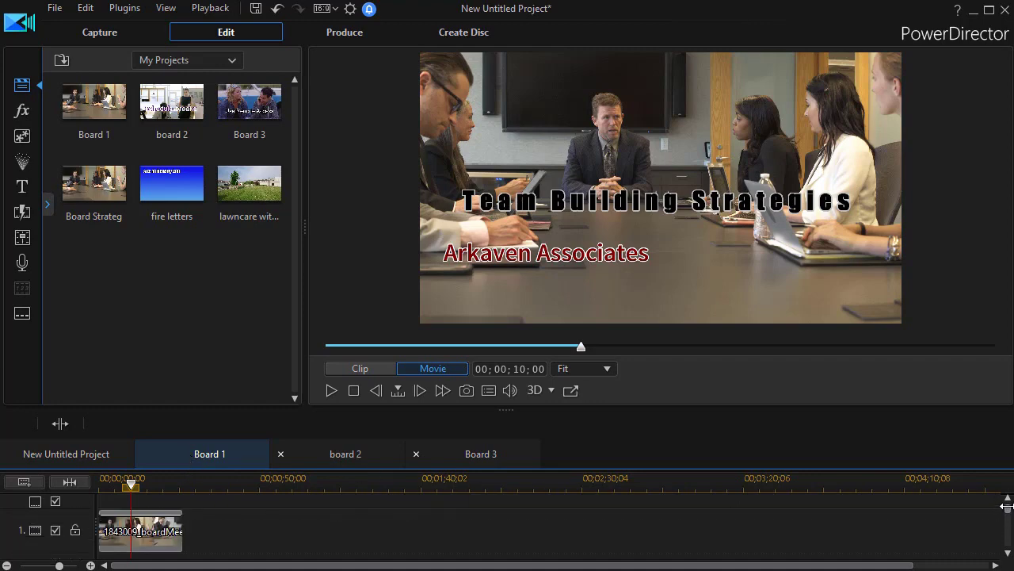
left_click(156, 538)
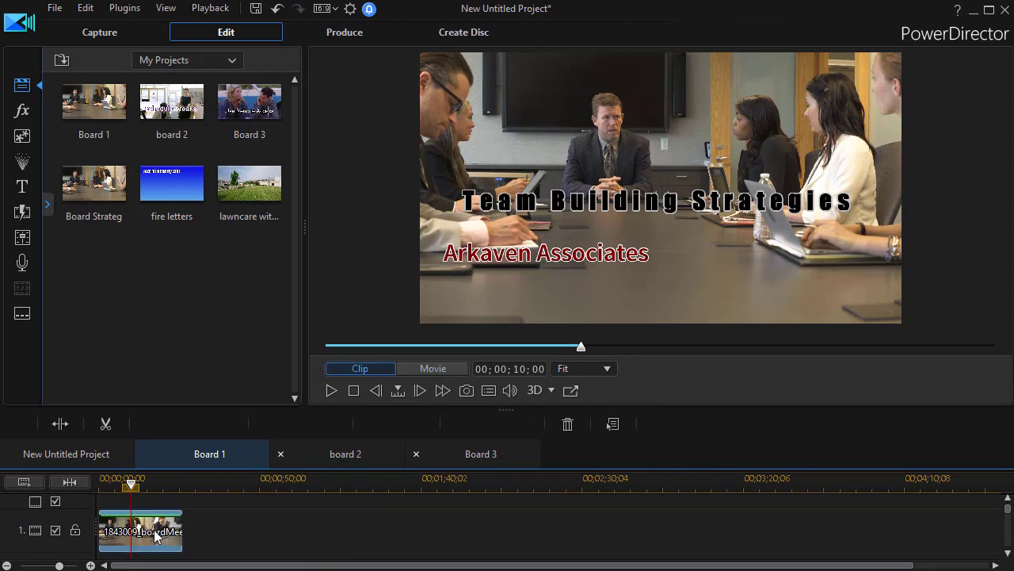
double_click(157, 537)
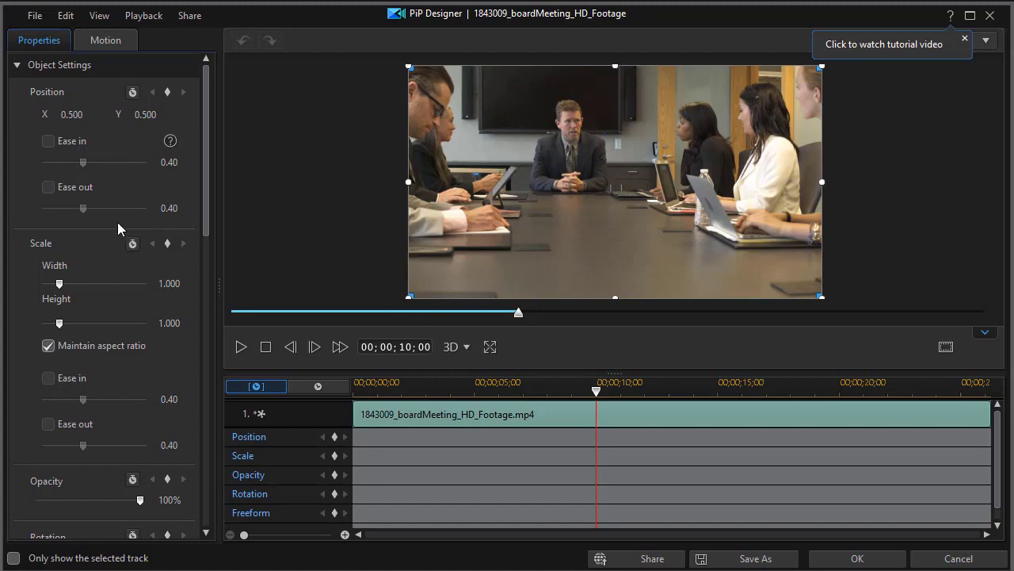
left_click(944, 559)
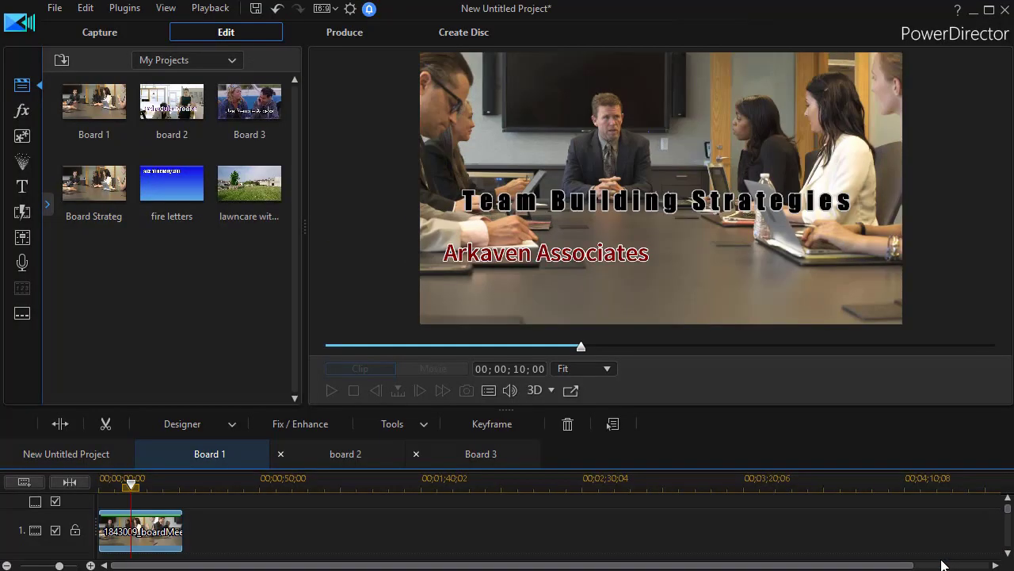
mouse_move(1008, 511)
left_mouse_down()
mouse_move(1009, 526)
mouse_move(1008, 517)
left_mouse_up()
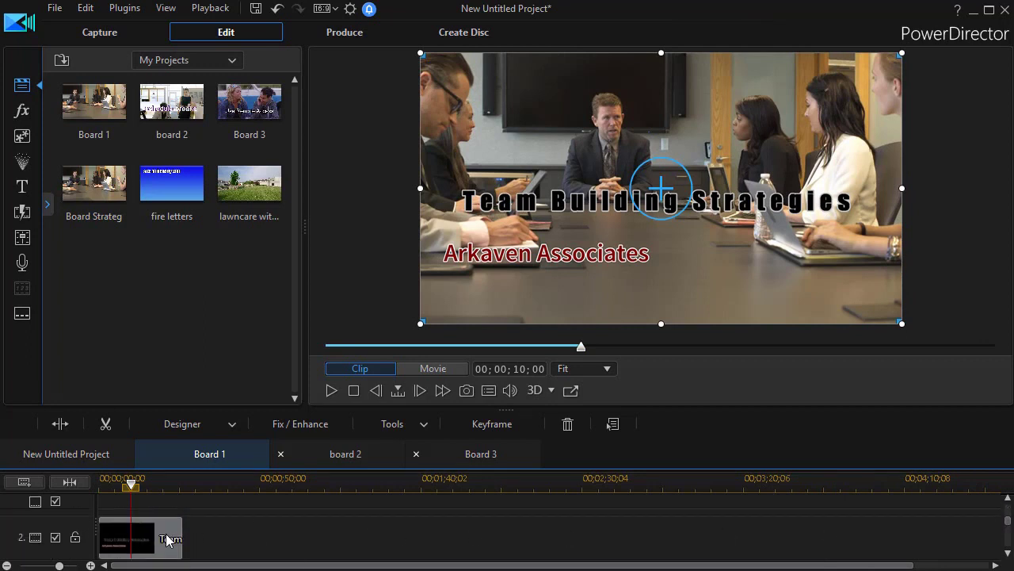
Correct the title subtitle from 'Arkaven Associates' to 'Ardaven Associates' in Title Designer
left_click(145, 540)
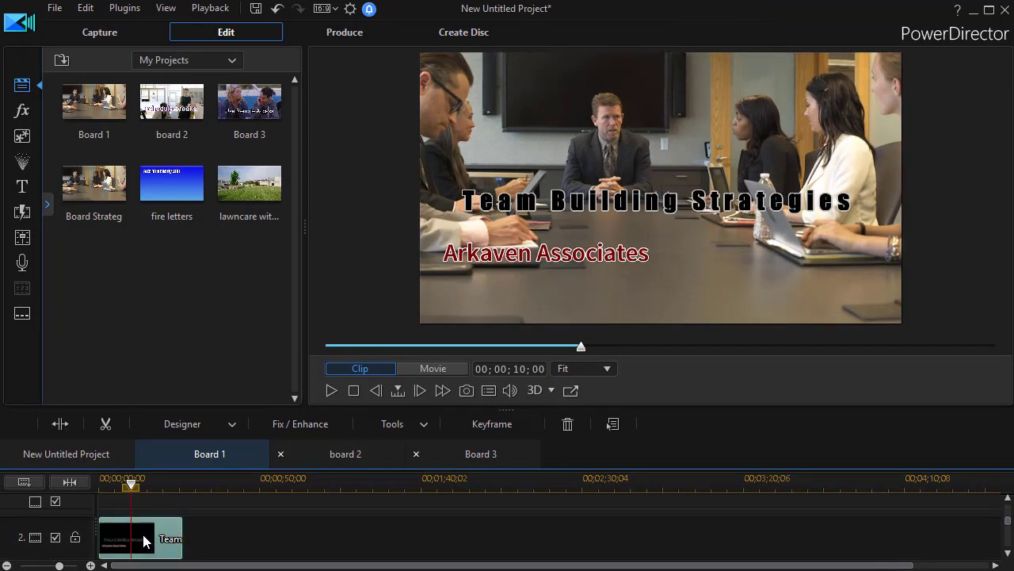
double_click(139, 542)
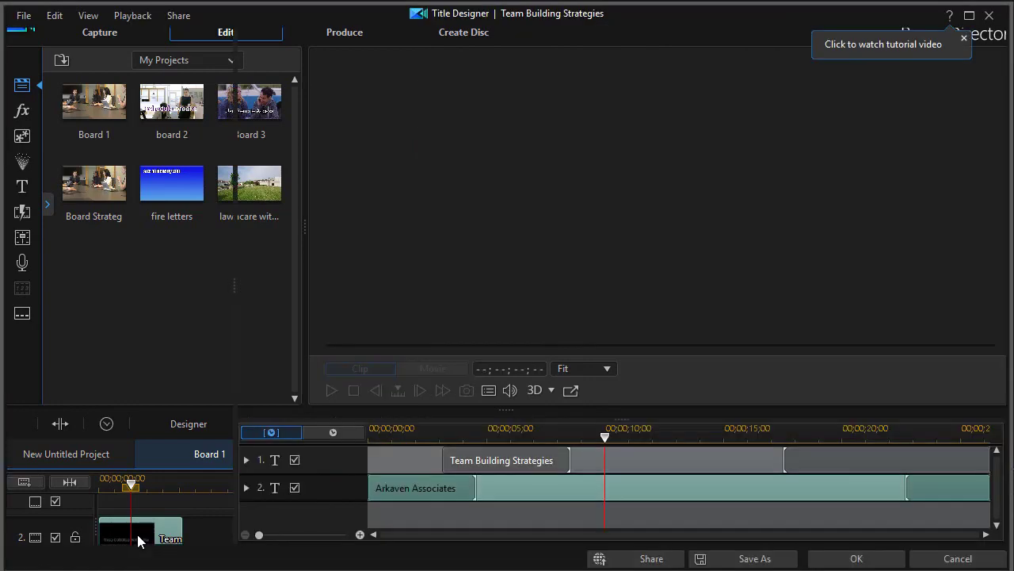
left_click(423, 262)
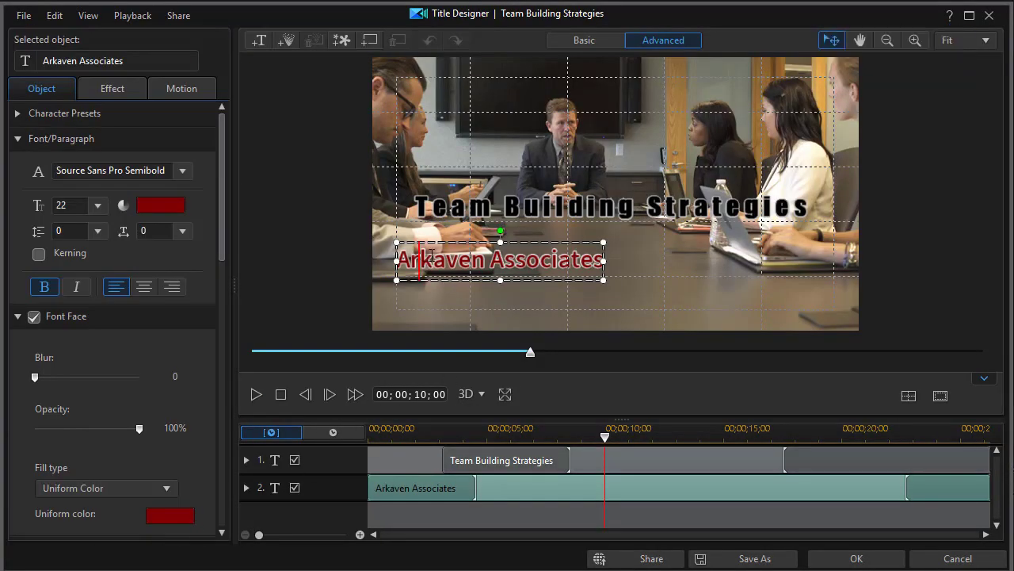
left_click_drag(432, 262, 420, 262)
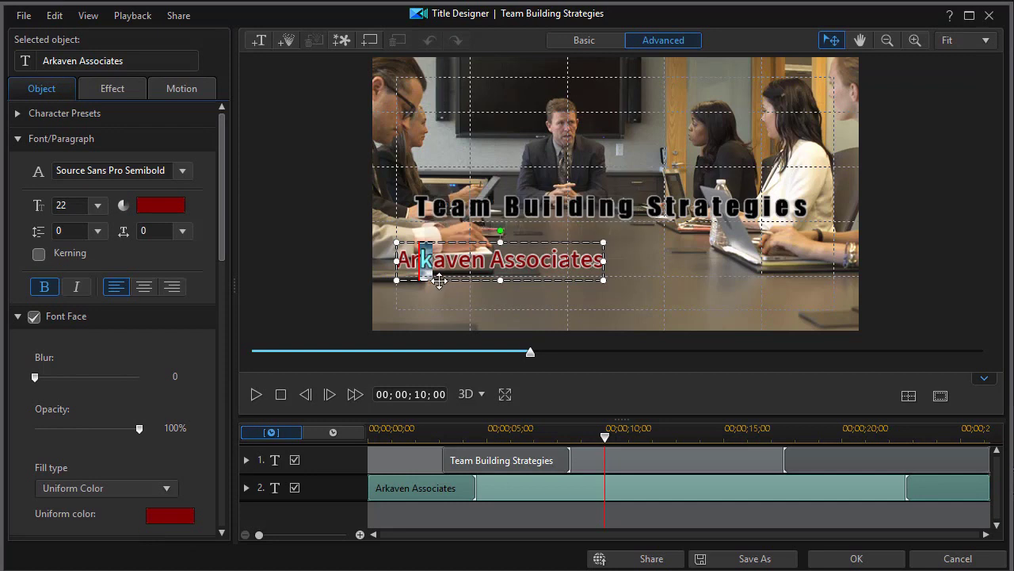
type("d")
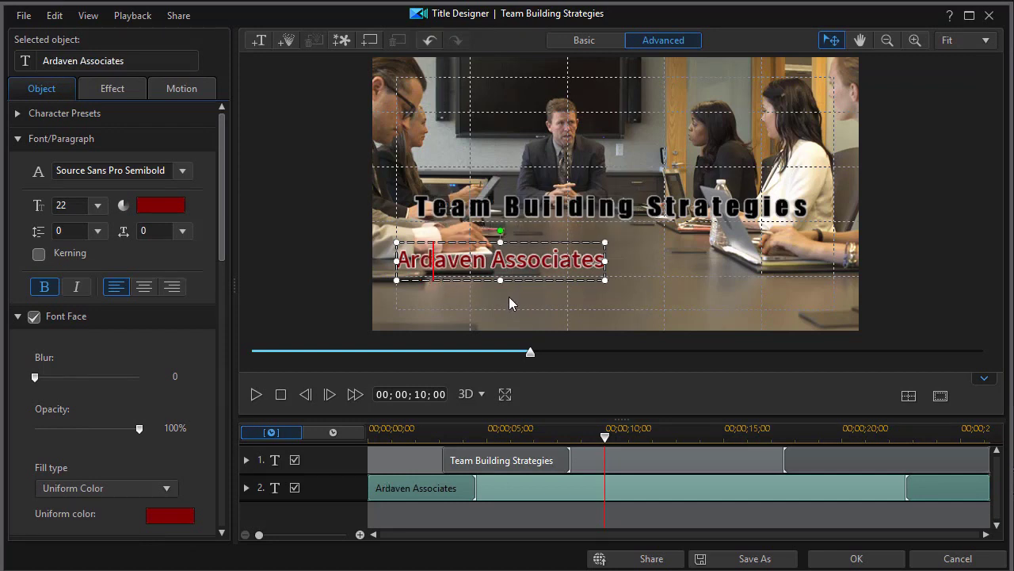
left_click(851, 558)
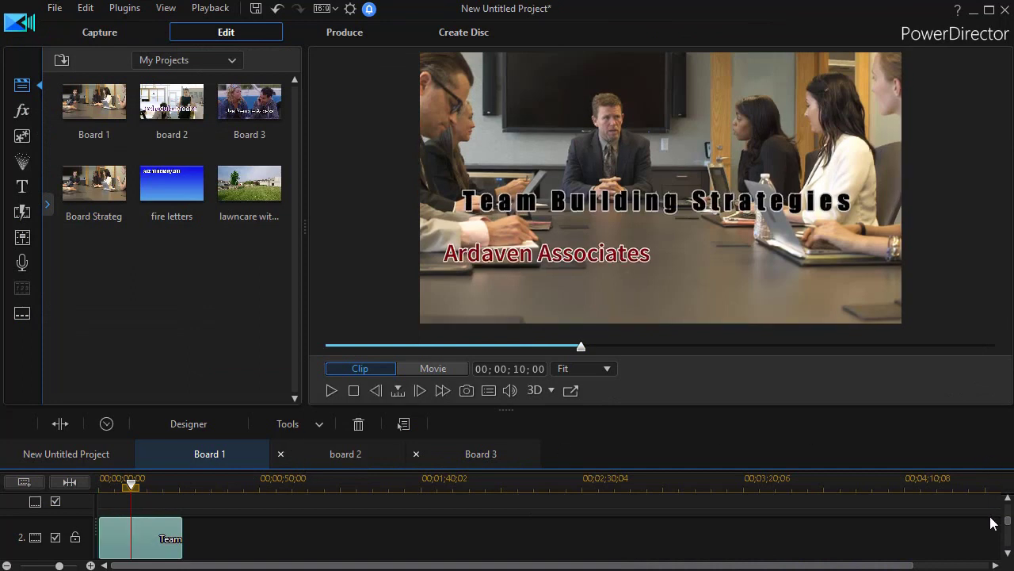
Add Fresh Ideas.mp3 from Media Content to audio track 3 at Board 1's start
scroll(1009, 523, "down", 2)
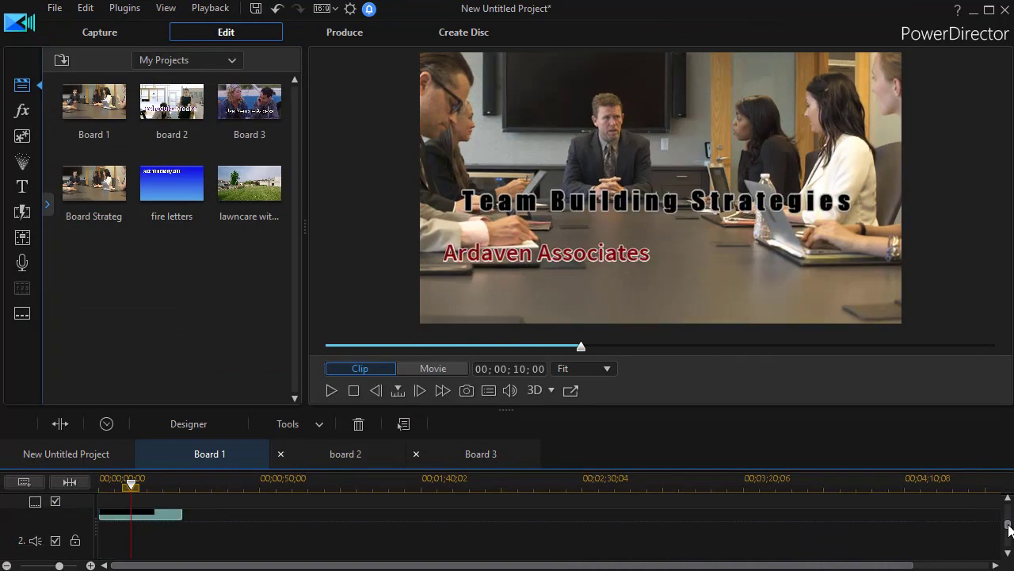
left_click(230, 61)
left_click(205, 77)
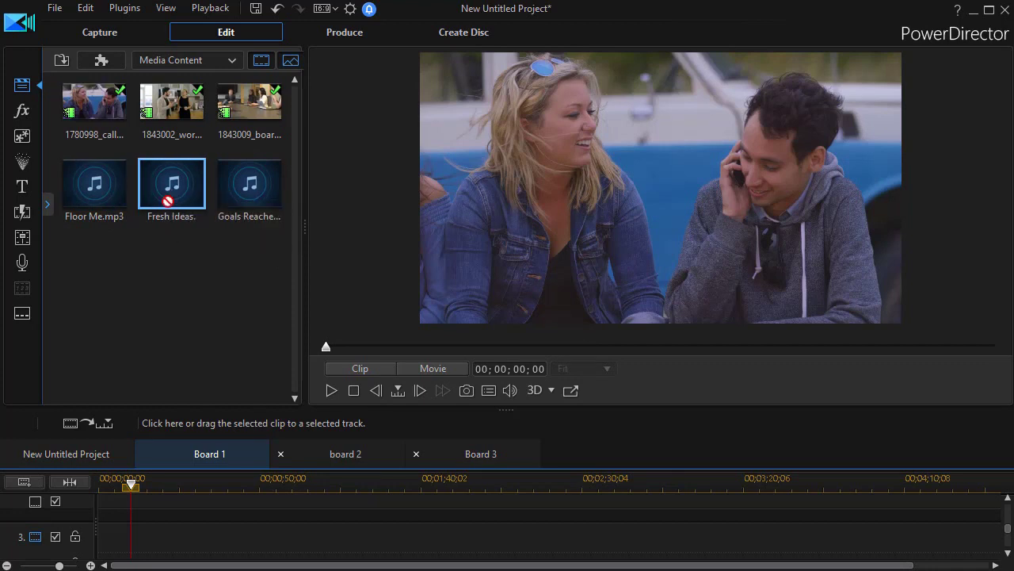
left_click_drag(164, 196, 91, 552)
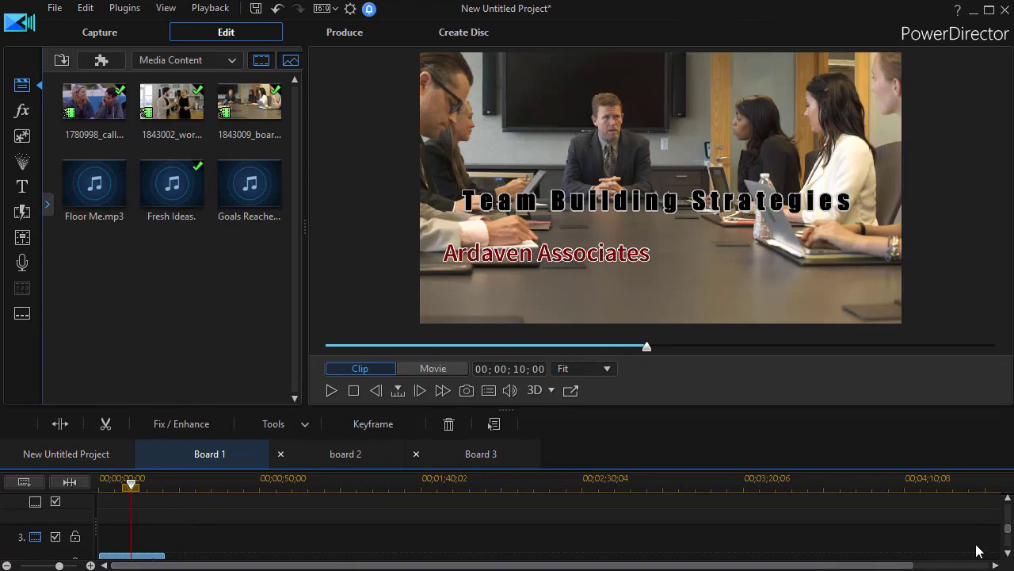
left_click_drag(1006, 529, 1007, 536)
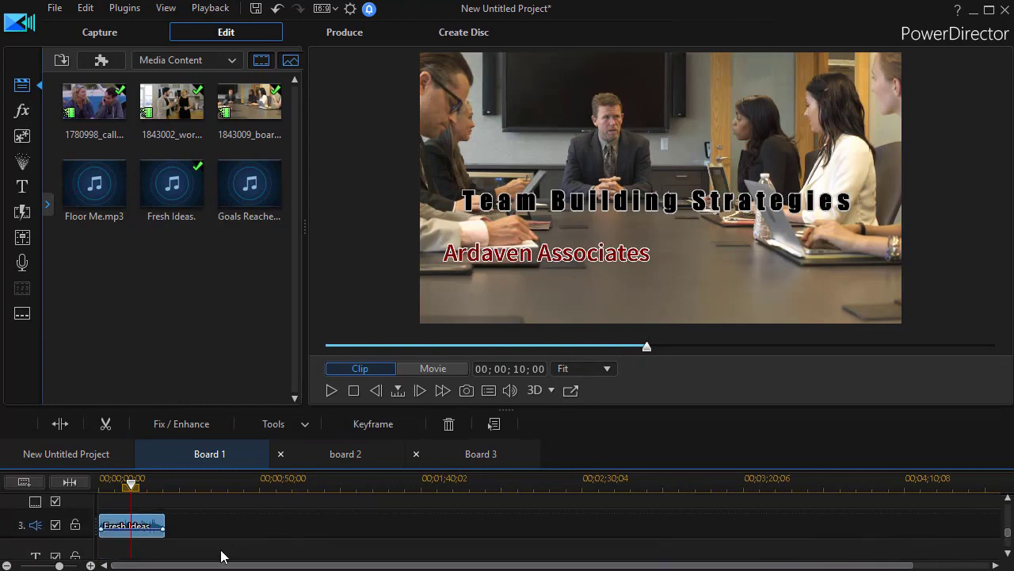
left_click(46, 457)
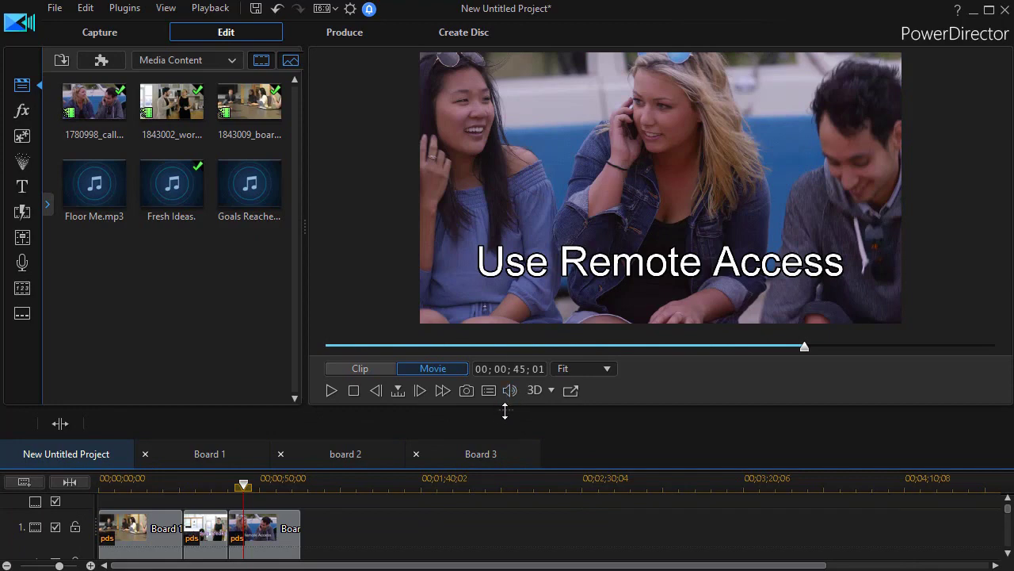
Play the master project from its beginning to check the corrected 'Ardaven Associates' title
left_click_drag(507, 409, 507, 325)
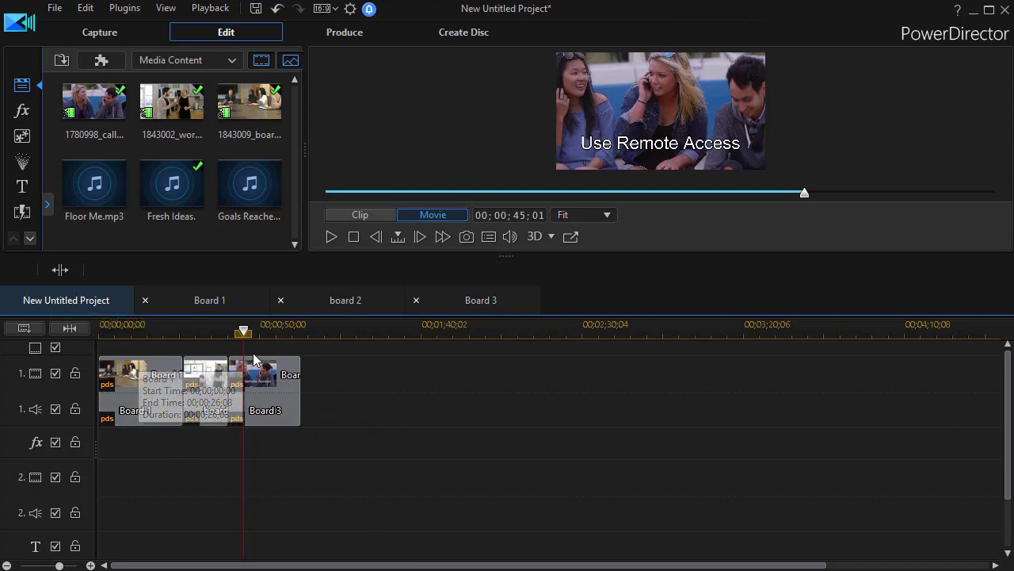
left_click_drag(244, 333, 84, 336)
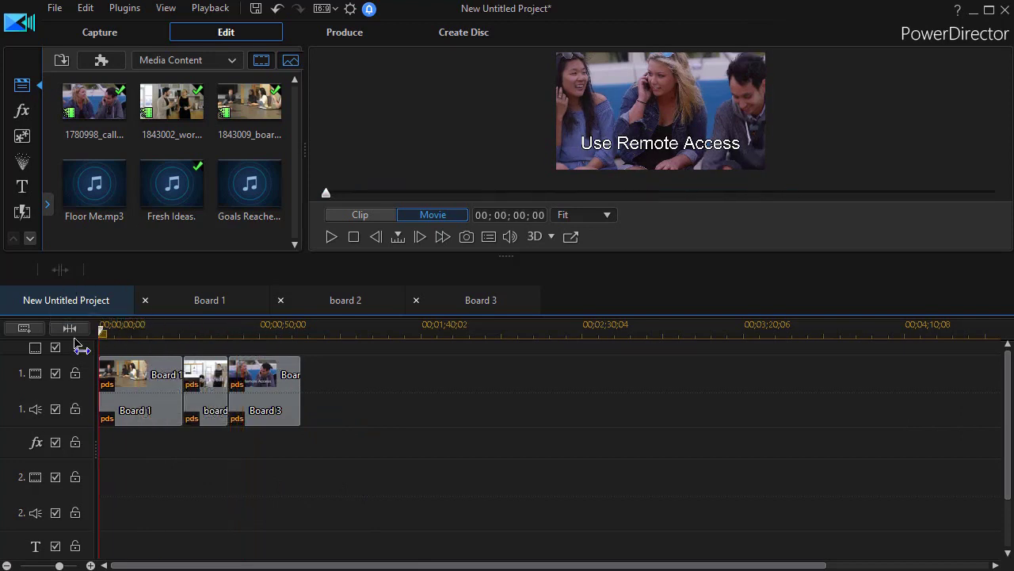
left_click(329, 236)
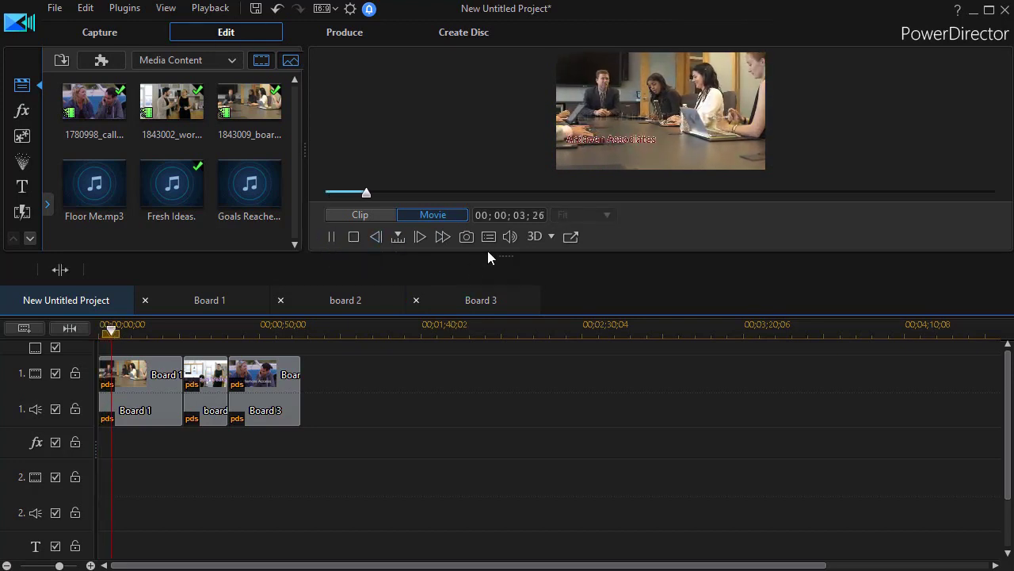
left_click_drag(500, 255, 479, 379)
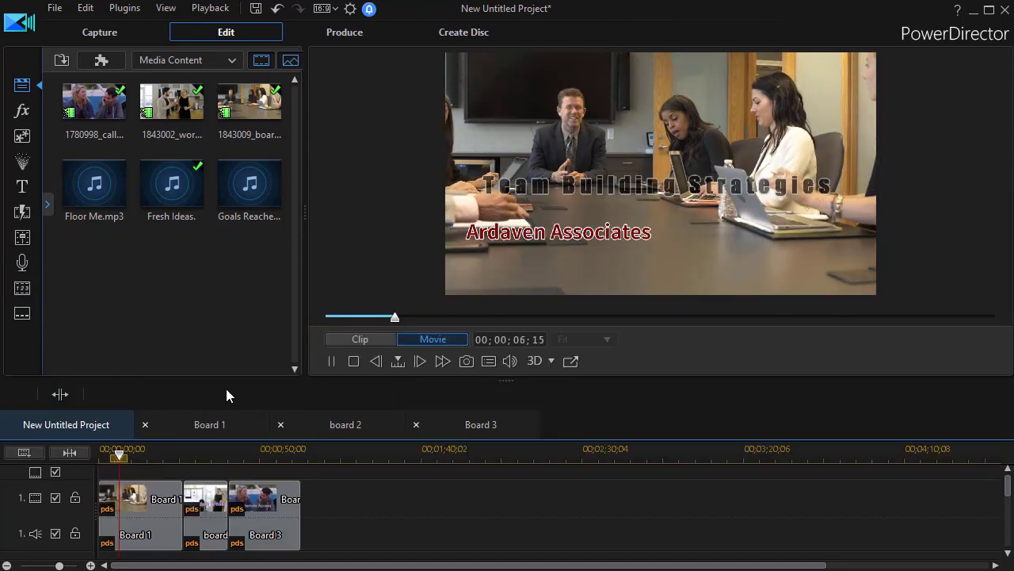
left_click(331, 361)
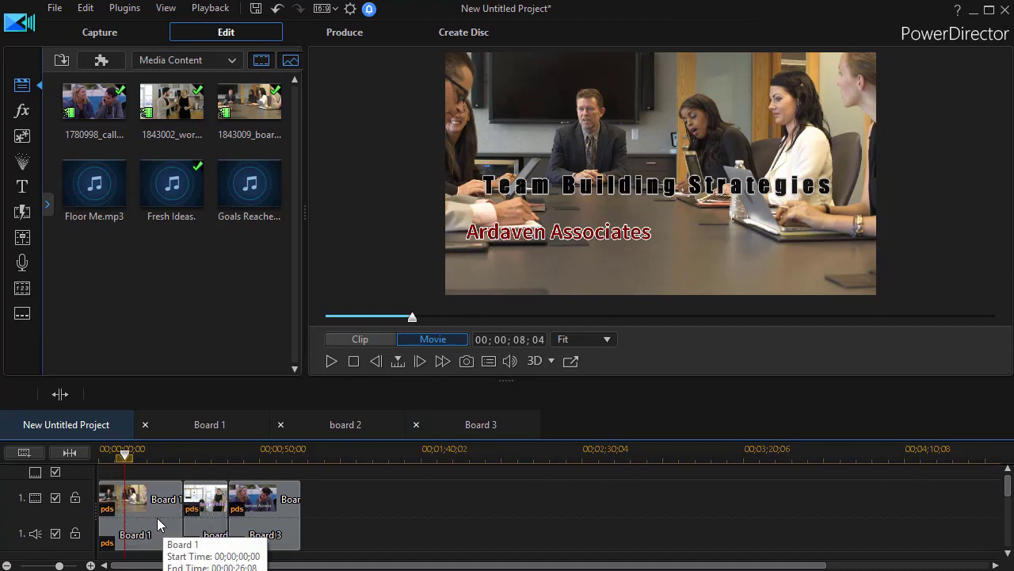
Trim Board 1's boardMeeting footage clip to about 18 seconds (00;00;18;06)
left_click(211, 427)
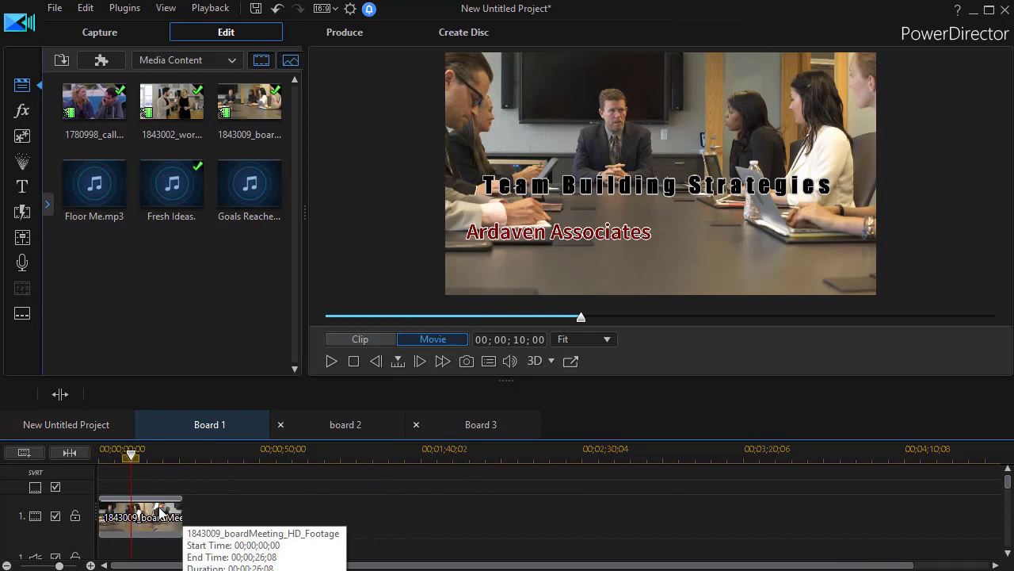
left_click(182, 511)
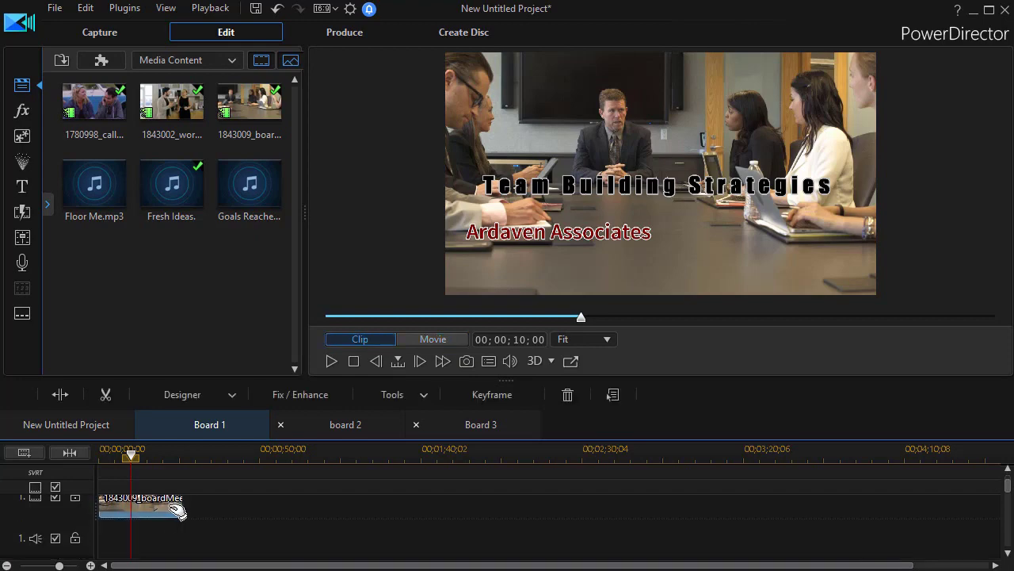
left_click_drag(181, 508, 157, 508)
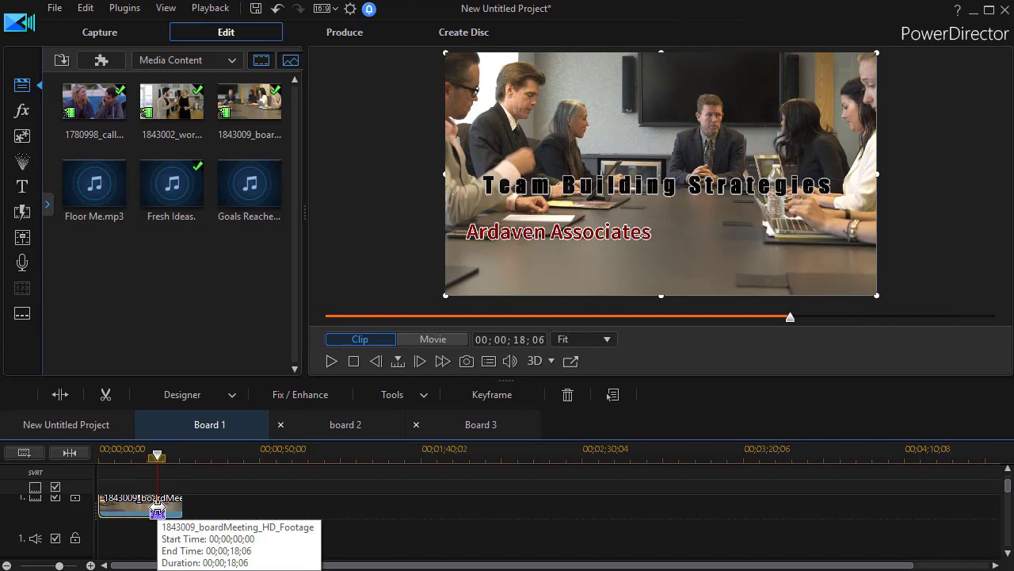
left_click_drag(157, 508, 157, 508)
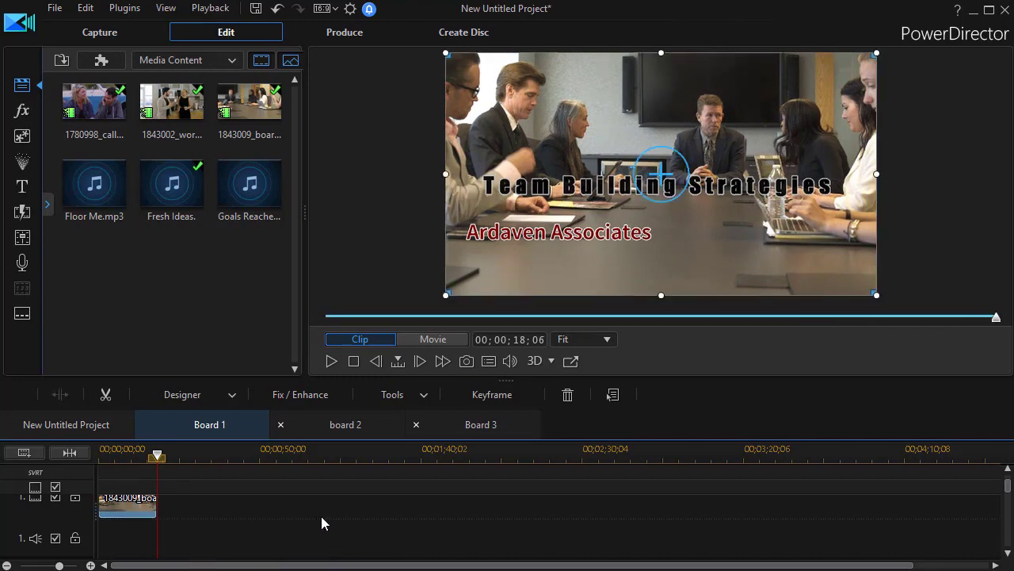
left_click(70, 425)
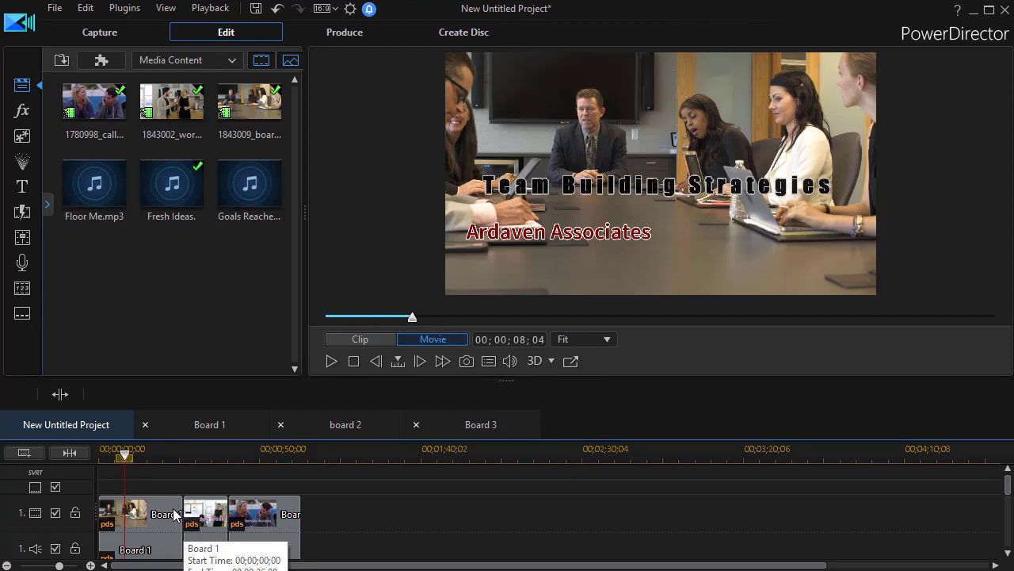
Trim the end of the Board 1 clip using Trim and Move Clips to close the gap
left_click(174, 507)
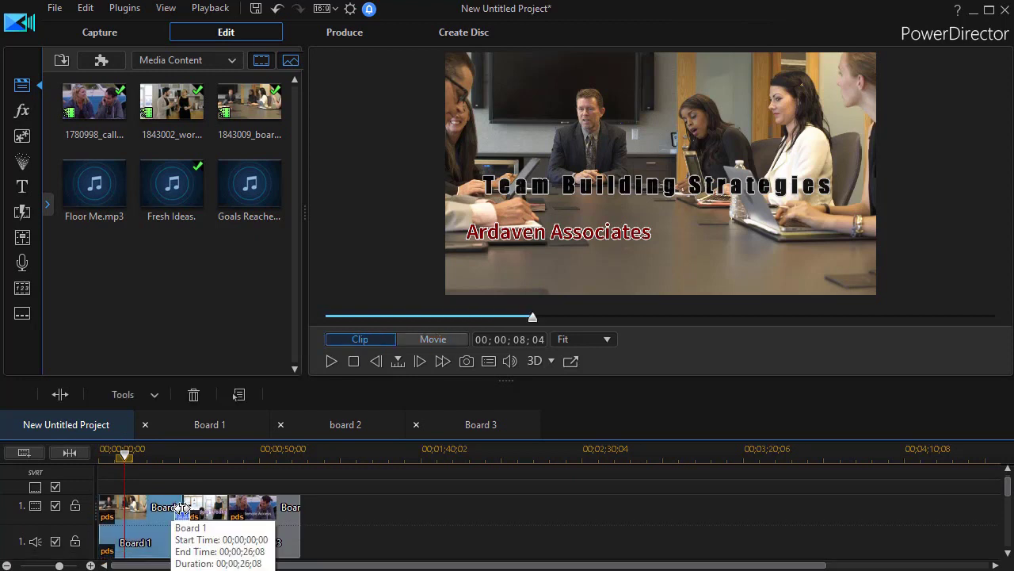
left_click_drag(183, 507, 156, 506)
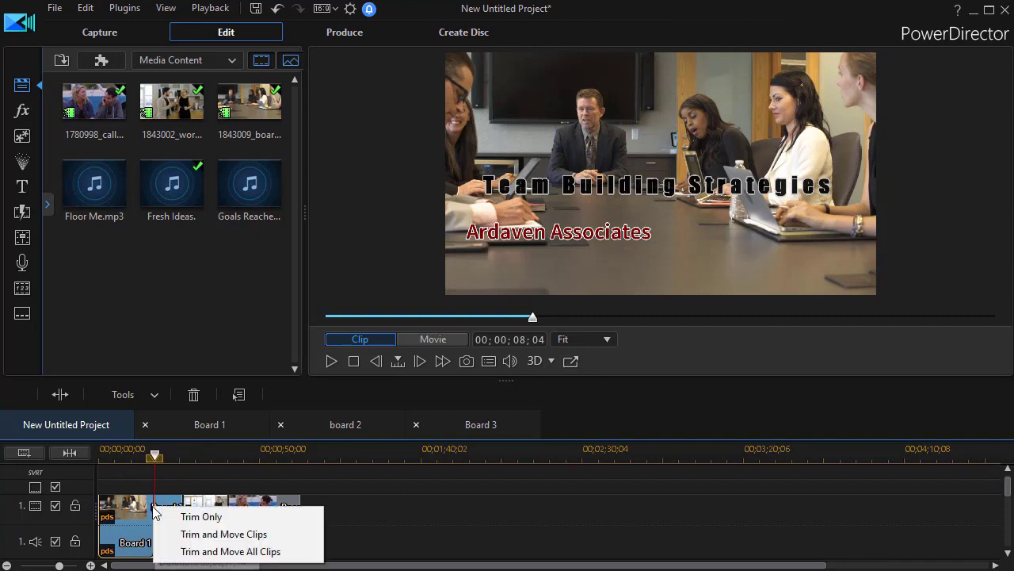
left_click(217, 538)
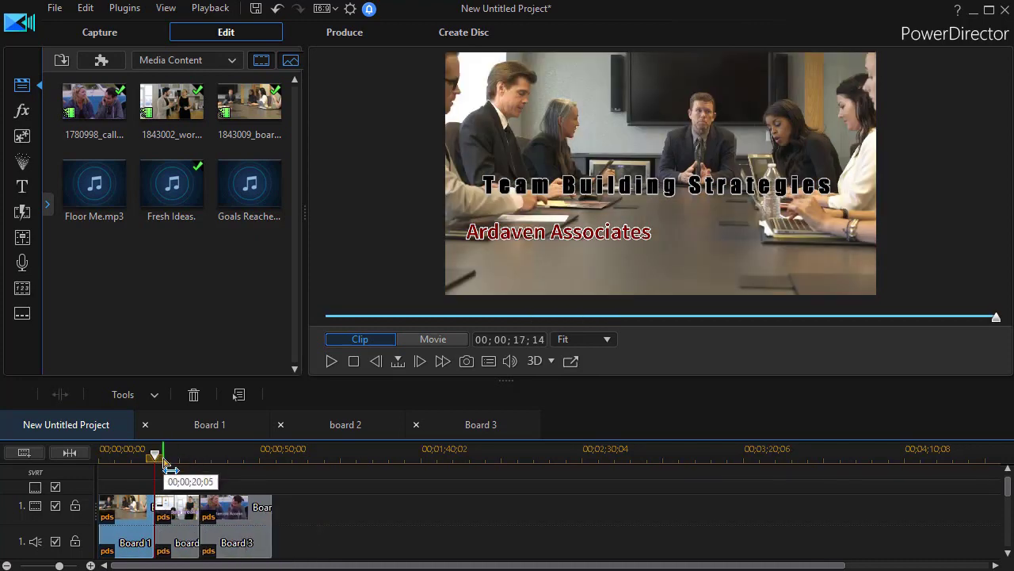
Play the edited master project back from the beginning, then stop
left_click_drag(158, 458, 102, 455)
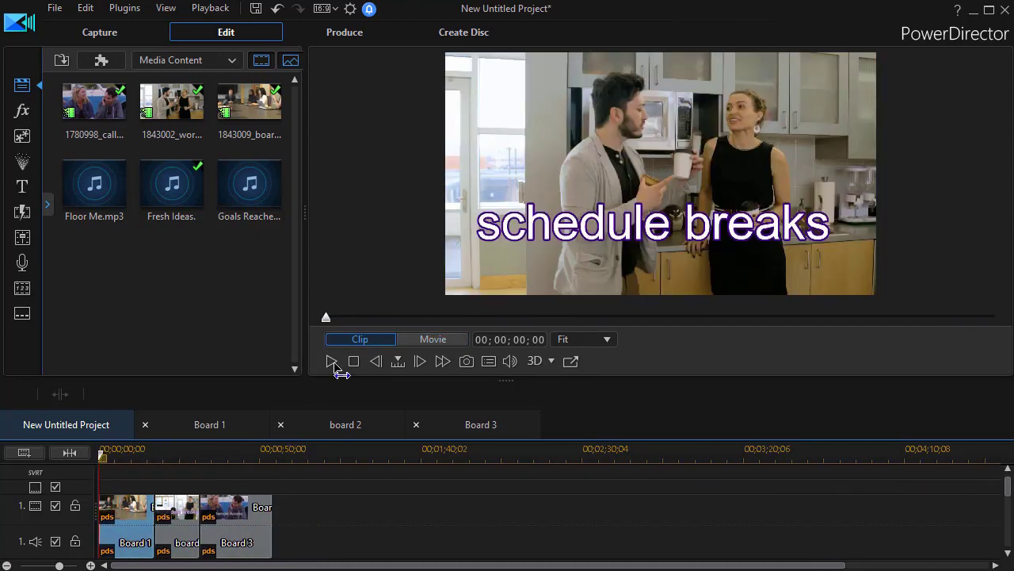
left_click(332, 361)
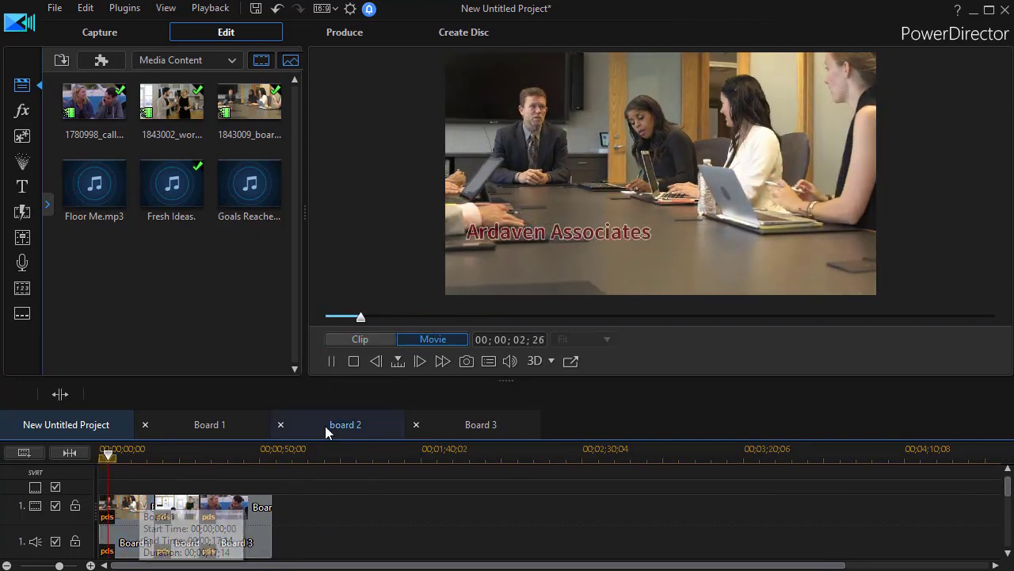
left_click(330, 366)
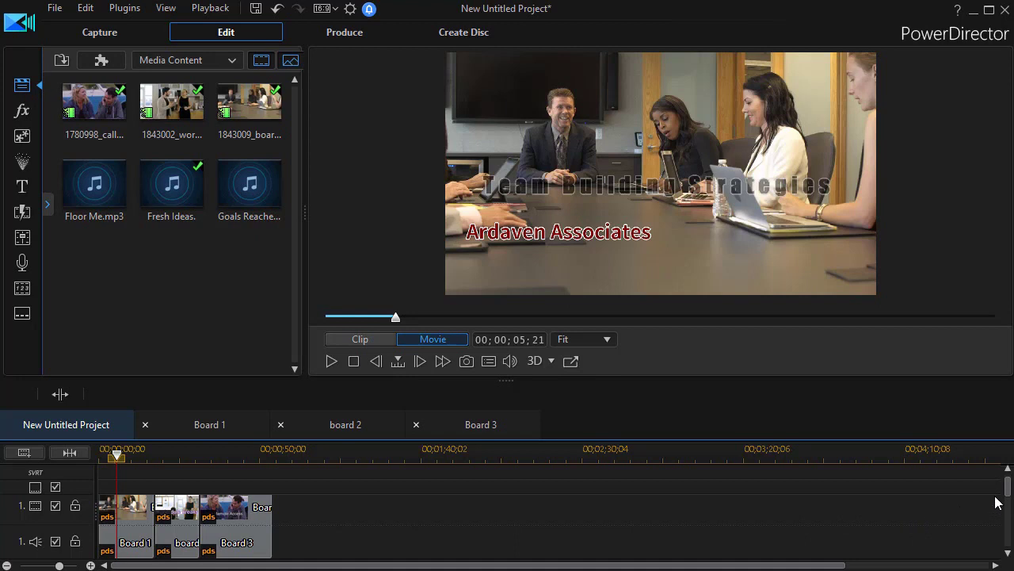
mouse_move(1008, 482)
left_mouse_down()
mouse_move(1010, 505)
mouse_move(1010, 480)
left_mouse_up()
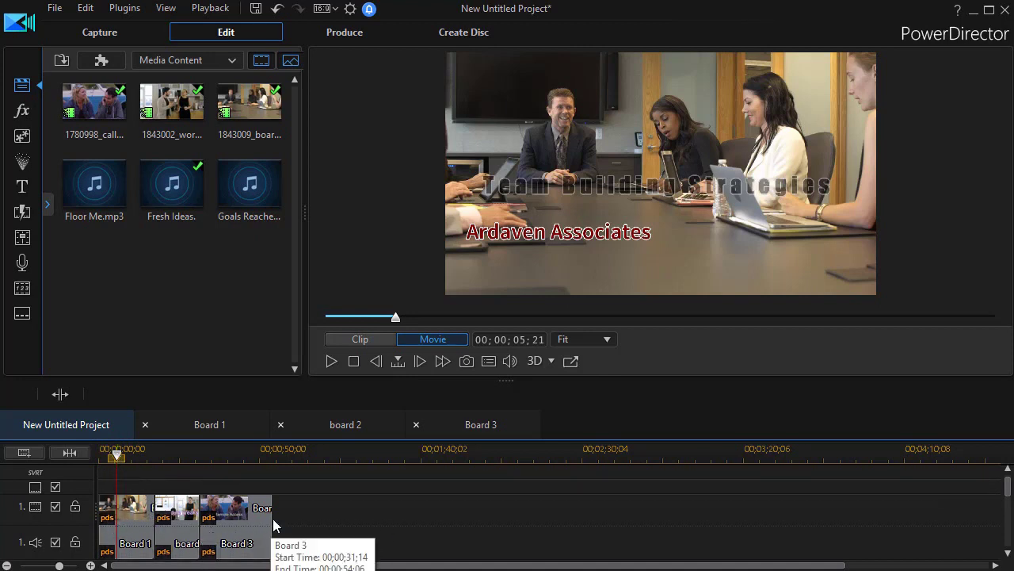
left_click(244, 523)
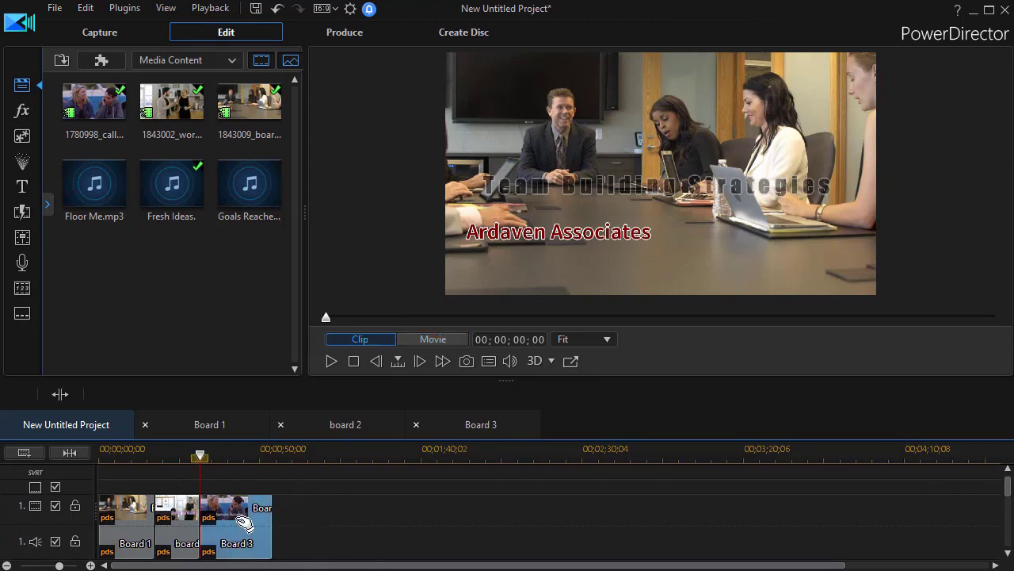